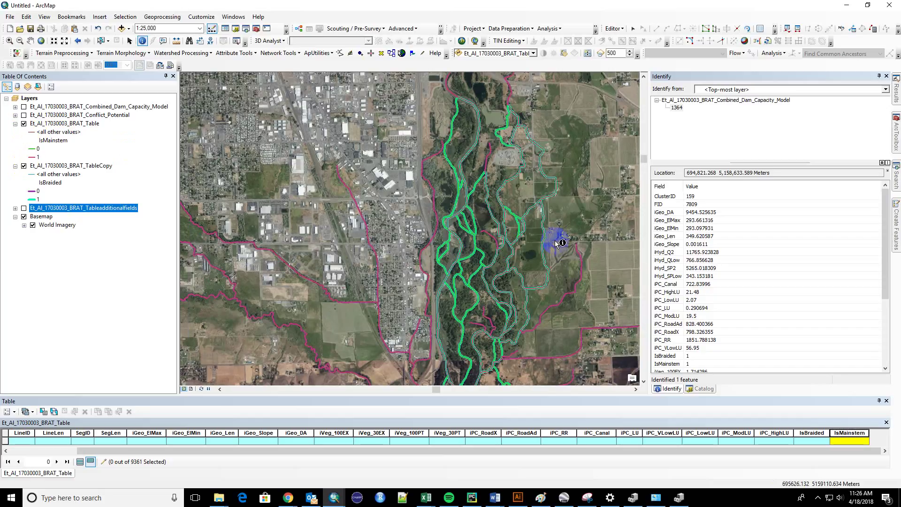
scroll(556, 255, up, 1)
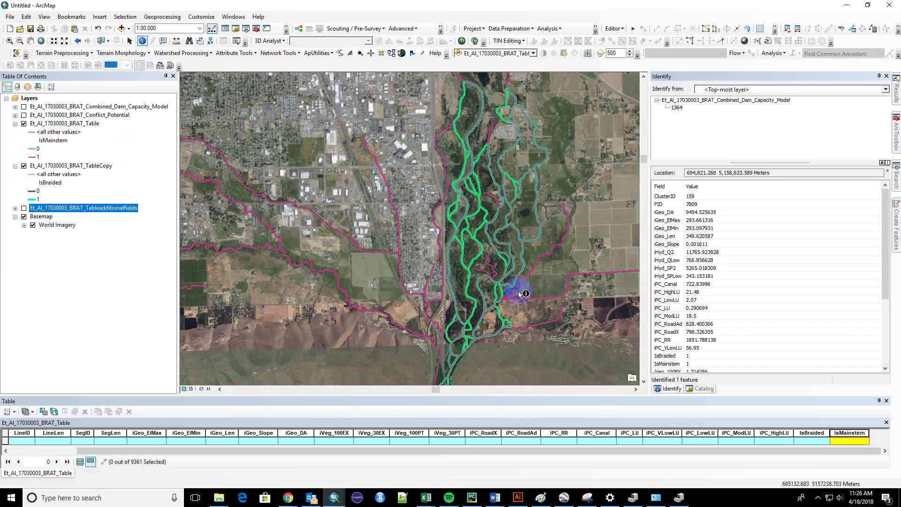
click(864, 434)
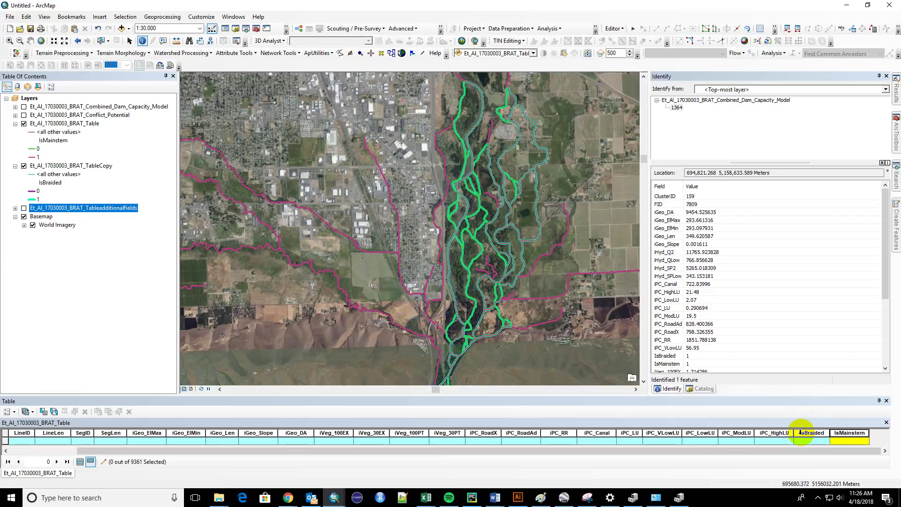
click(359, 223)
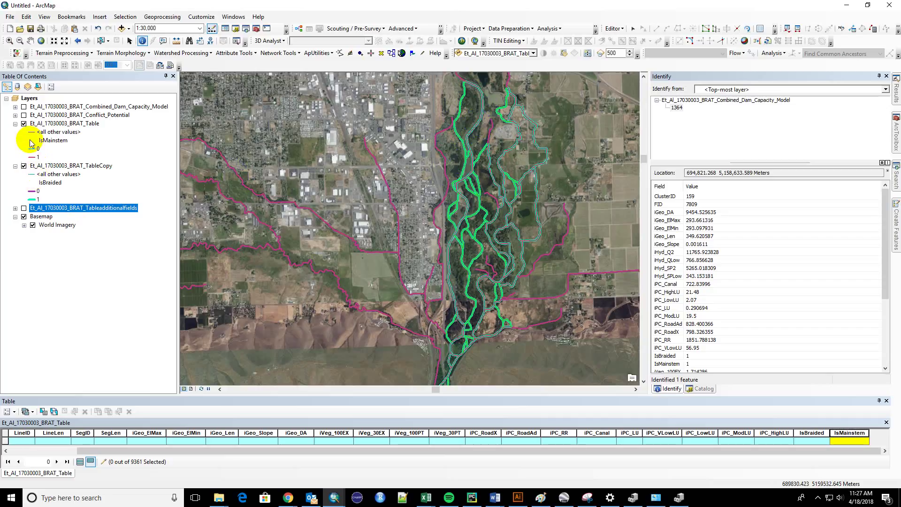
Hide the BRAT_Table and BRAT_TableCopy layers and show the BRAT_Tableadditionalfields layer over the imagery.
click(23, 124)
click(24, 166)
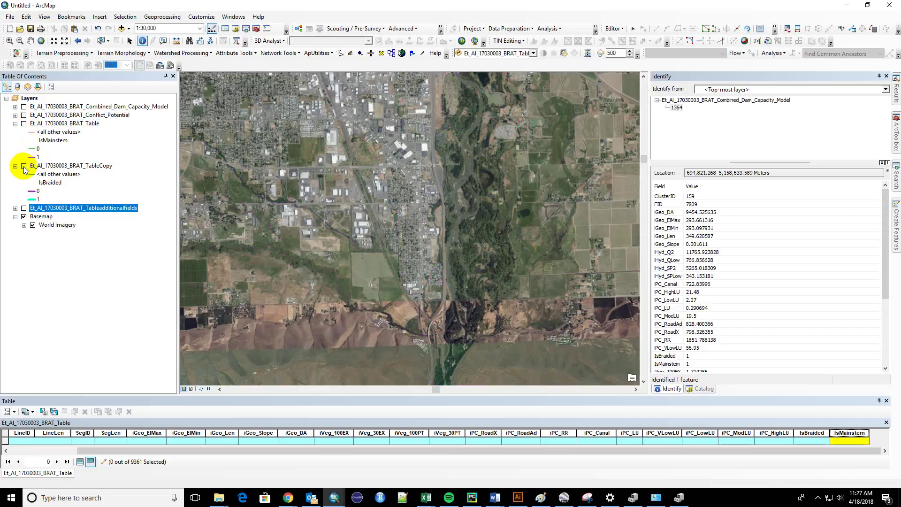
click(23, 208)
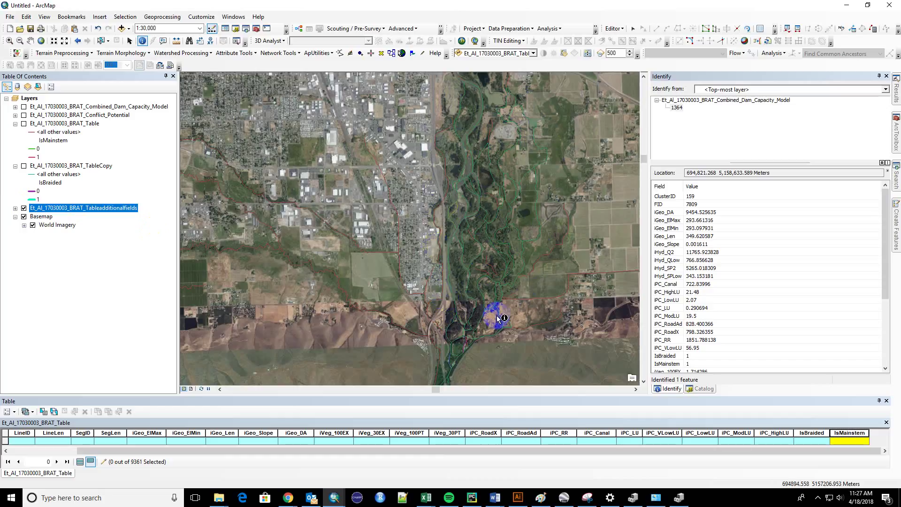
Hide the BRAT_Tableadditionalfields layer and show the BRAT_TableCopy and BRAT_Table layers again.
click(24, 208)
click(24, 166)
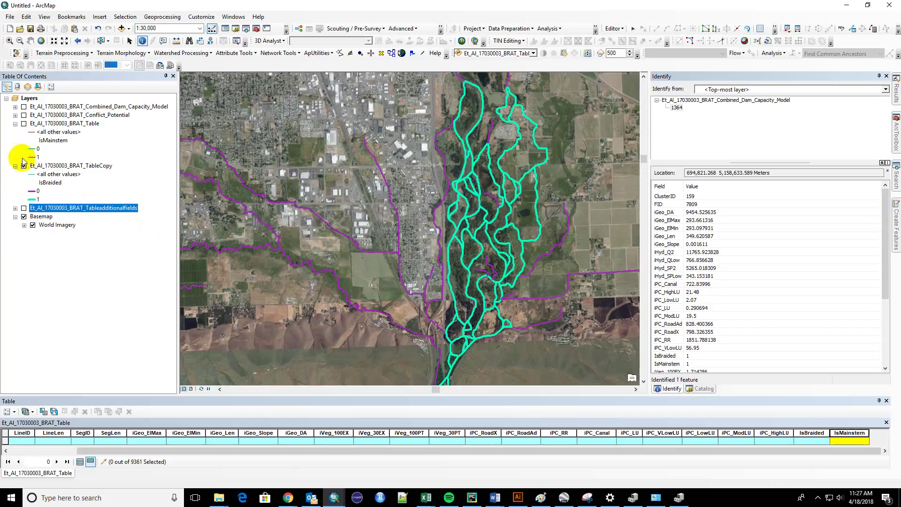
click(24, 123)
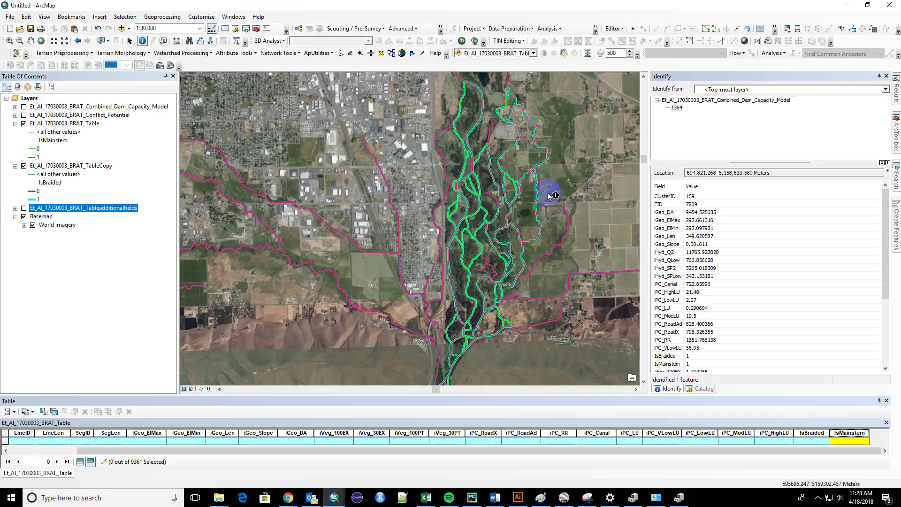
Identify several BRAT_Table reaches on the braided side channels east of the river and examine their iGeo_DA drainage areas.
drag(587, 141, 586, 295)
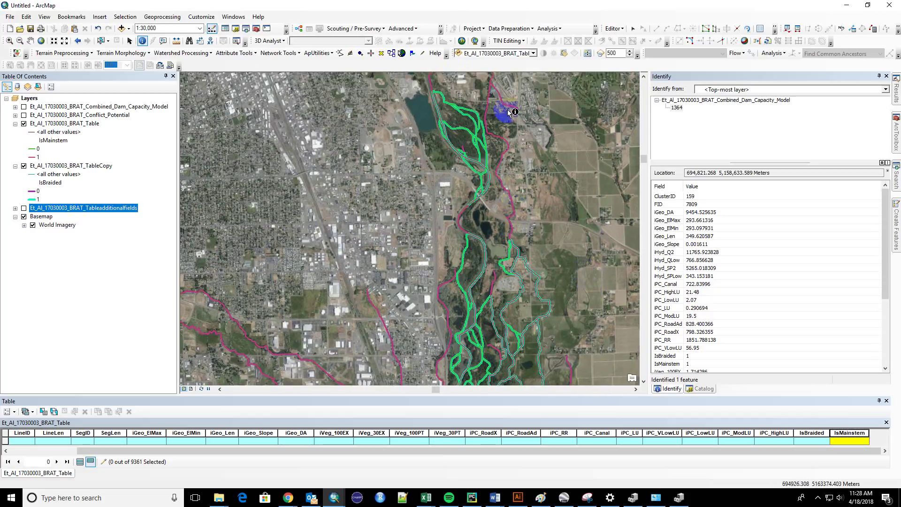
drag(508, 78, 507, 121)
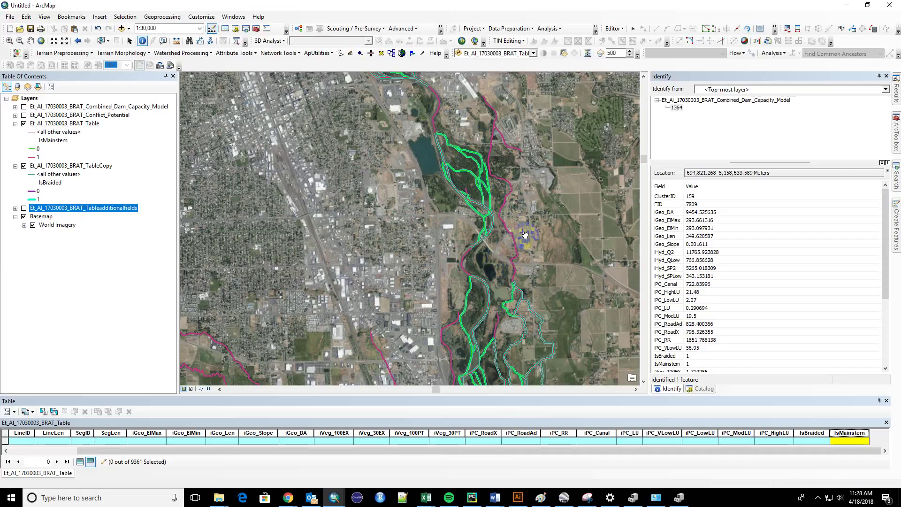
drag(525, 235, 528, 139)
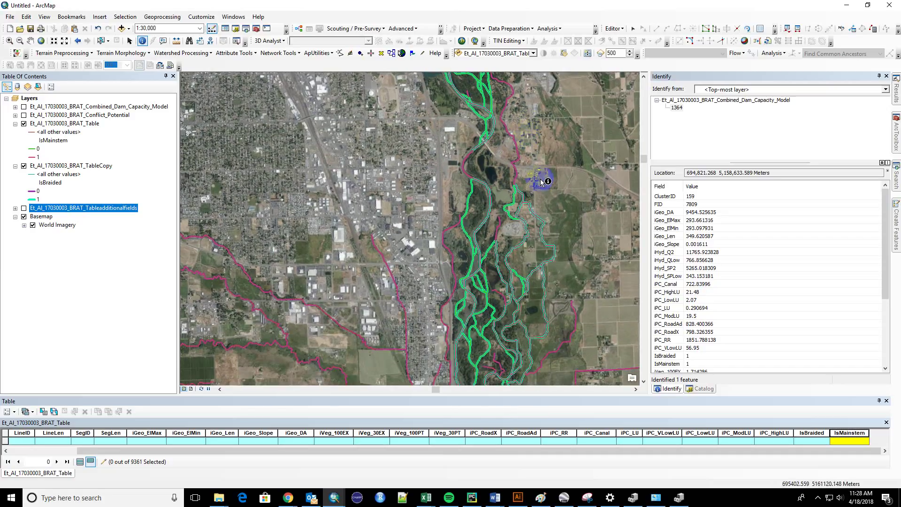
drag(555, 237, 547, 144)
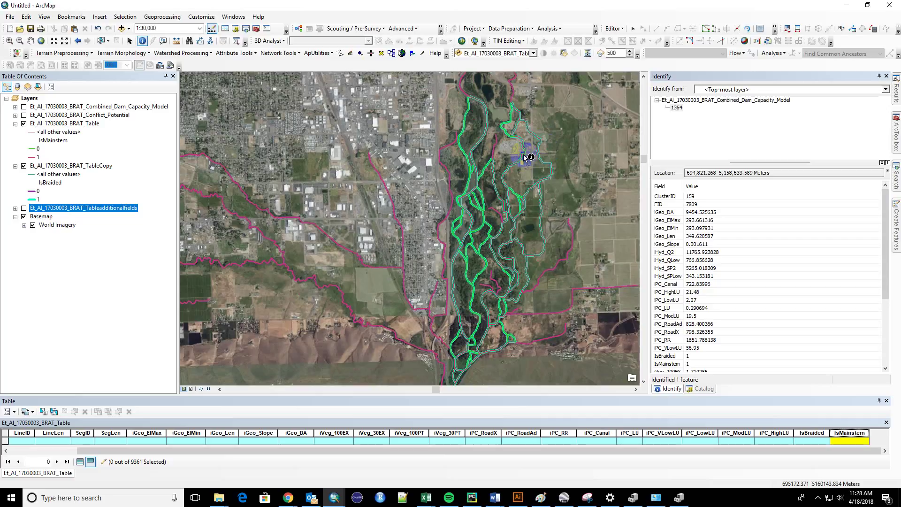
drag(563, 249, 565, 227)
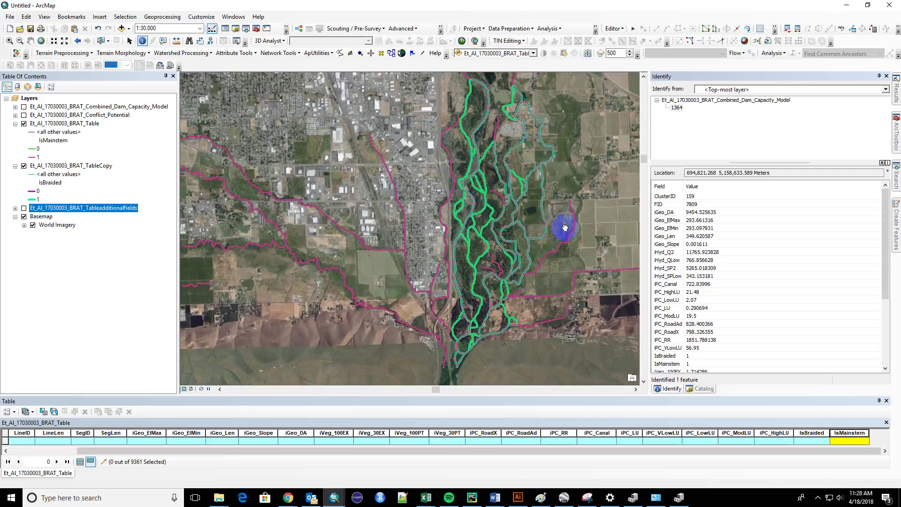
click(580, 179)
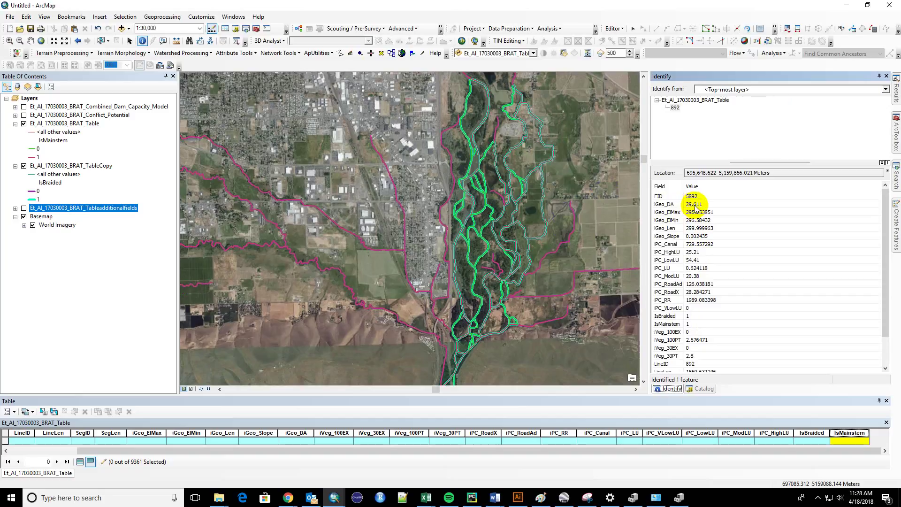
click(514, 151)
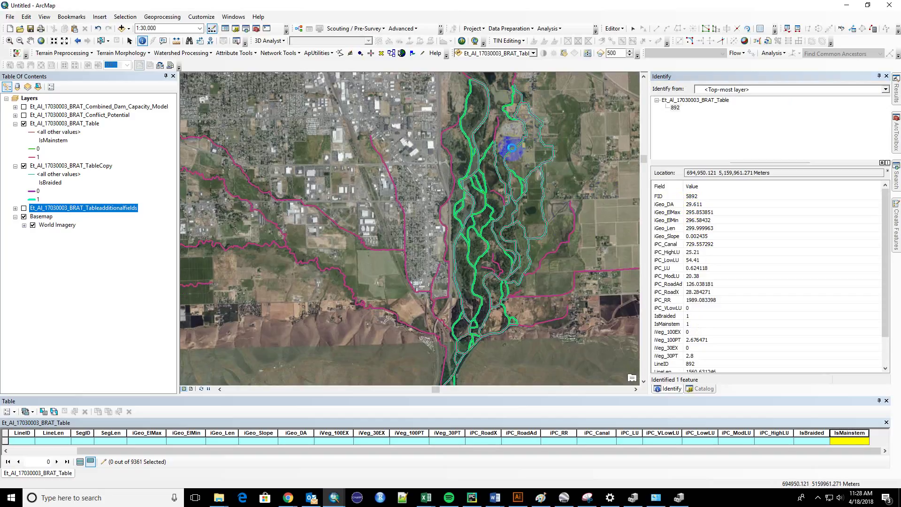
click(543, 180)
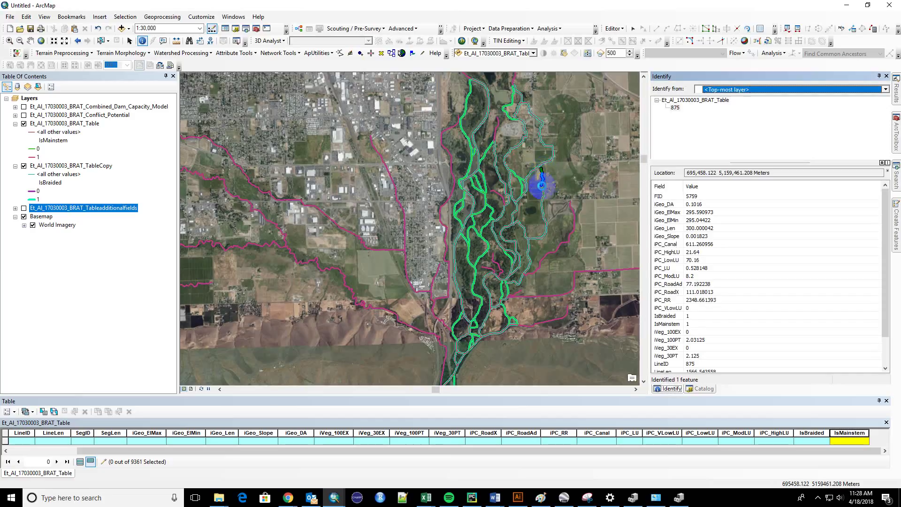
click(524, 194)
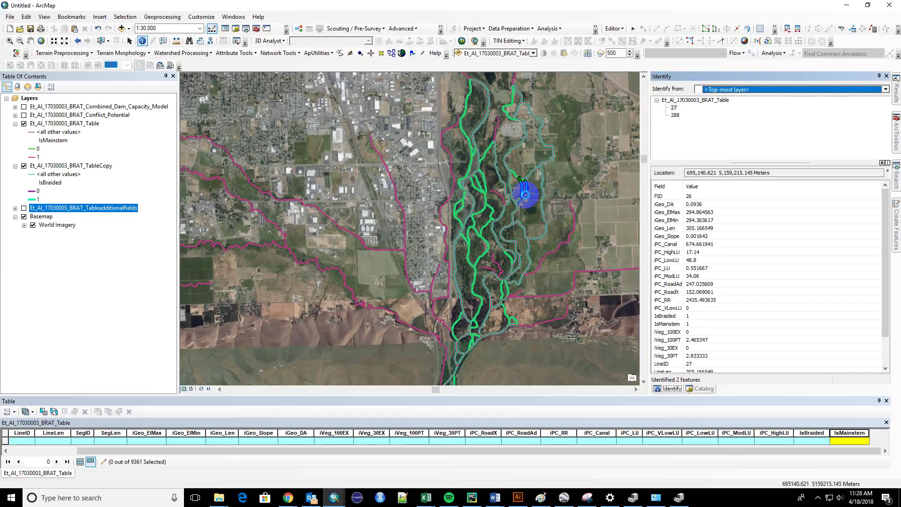
click(521, 203)
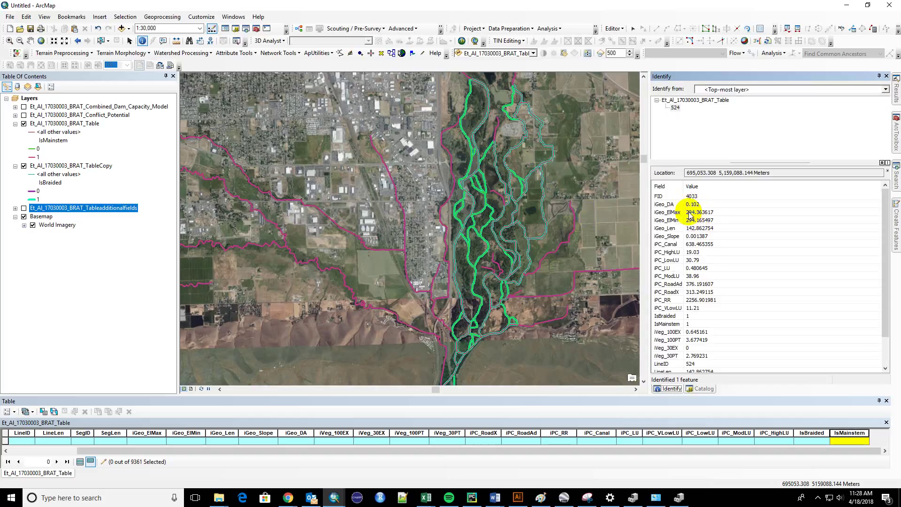
click(518, 187)
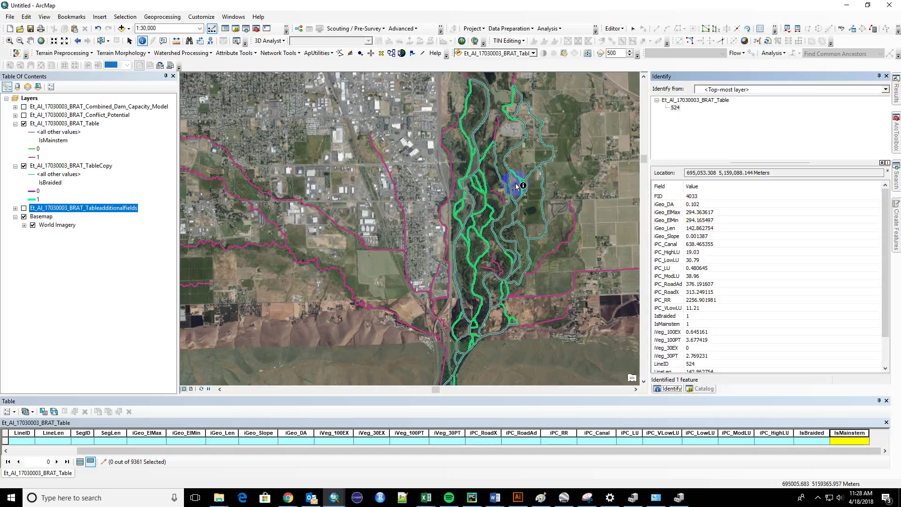
click(519, 212)
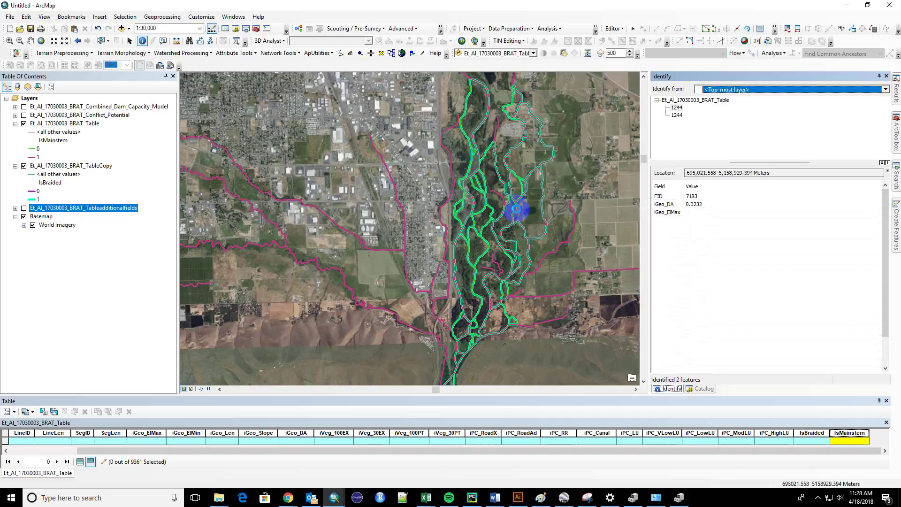
click(559, 137)
click(513, 88)
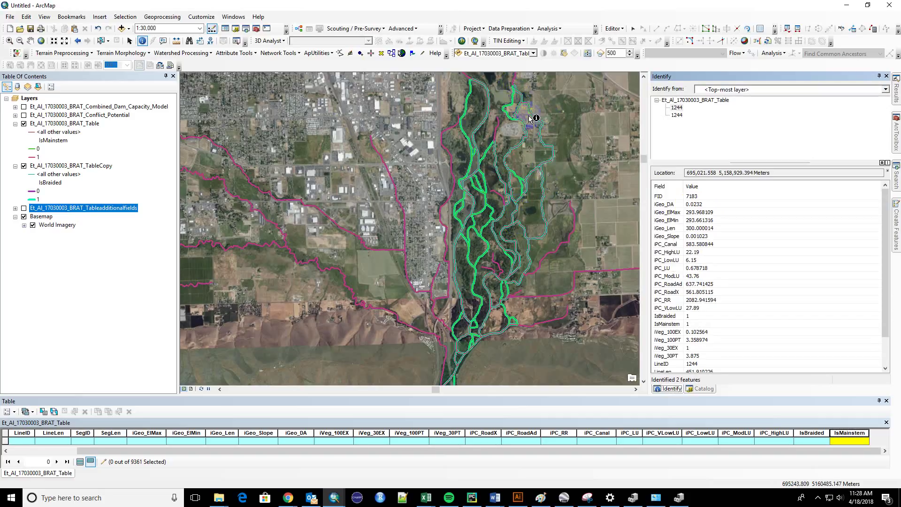
click(526, 213)
click(527, 102)
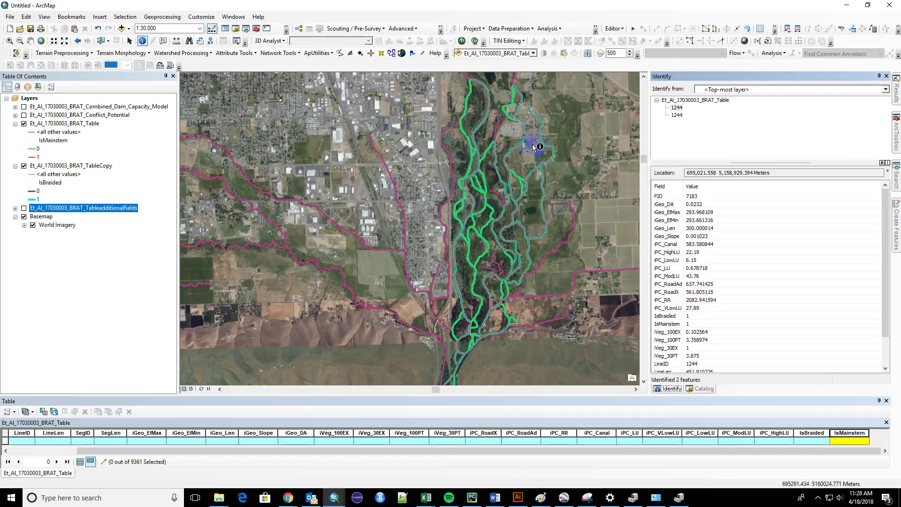
click(522, 203)
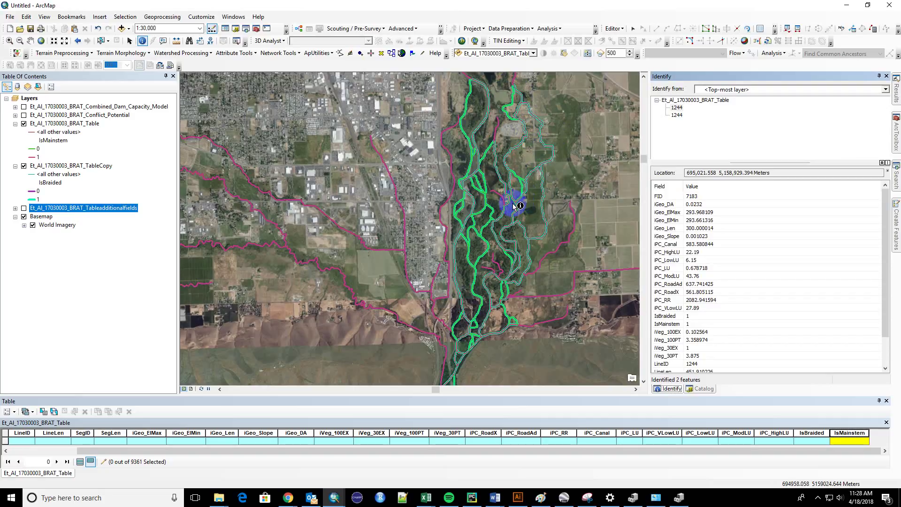
click(547, 163)
click(522, 102)
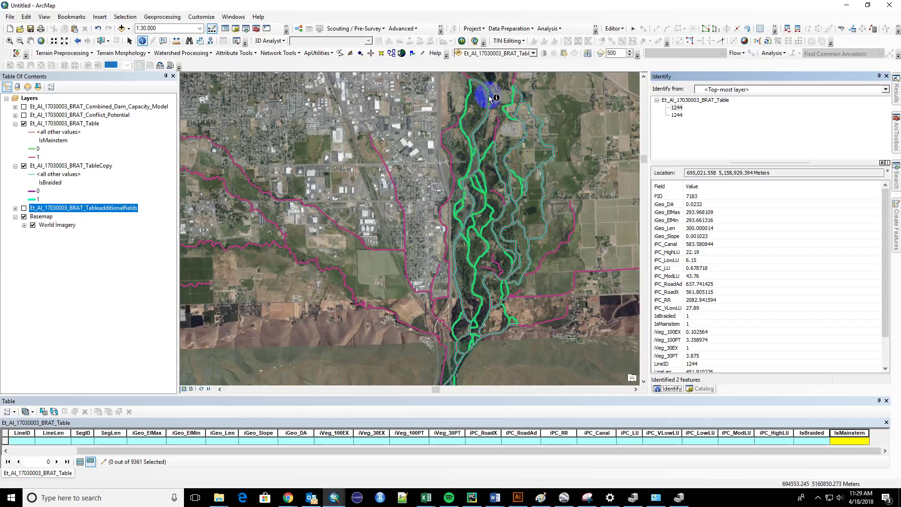
Hide the BRAT_Table and BRAT_TableCopy layers and show the BRAT_Combined_Dam_Capacity_Model layer.
click(23, 123)
click(23, 166)
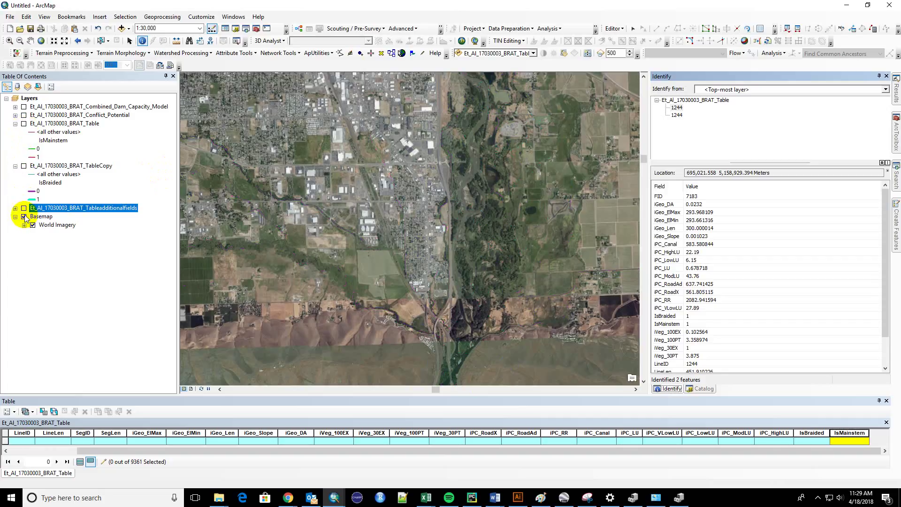
click(23, 107)
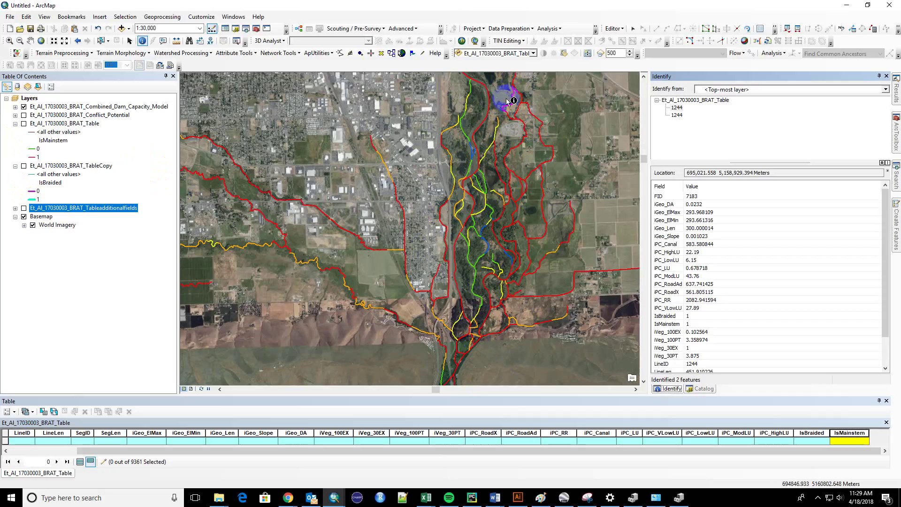
Identify two dam capacity model reaches on the eastern side channels and examine their drainage area, hydrology and vegetation attributes.
click(527, 134)
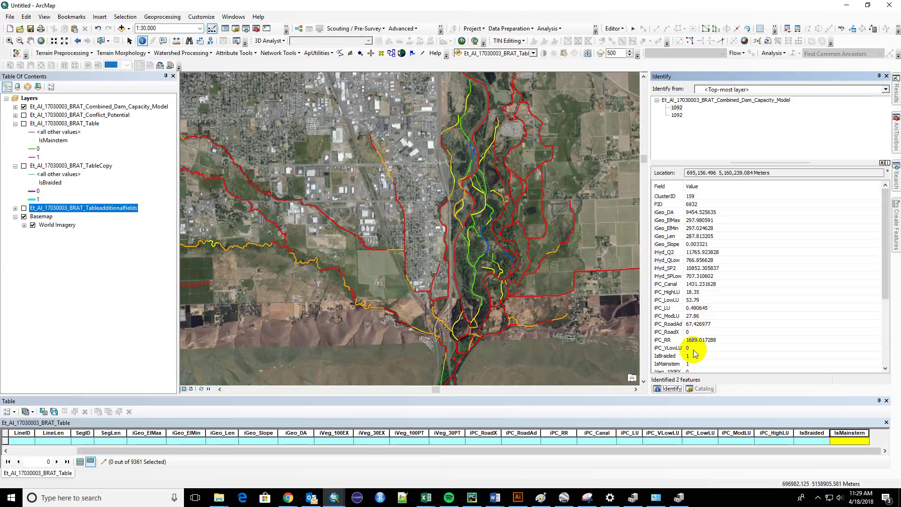
scroll(697, 350, down, 1)
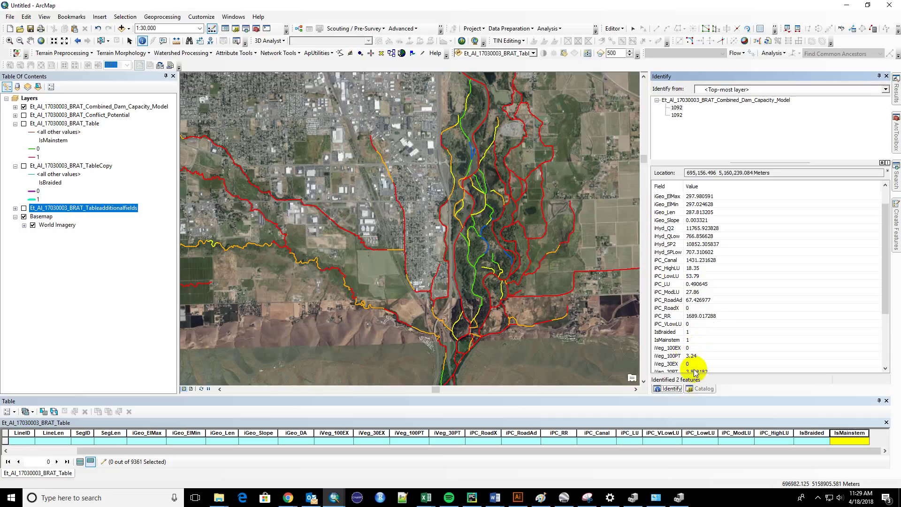
click(506, 157)
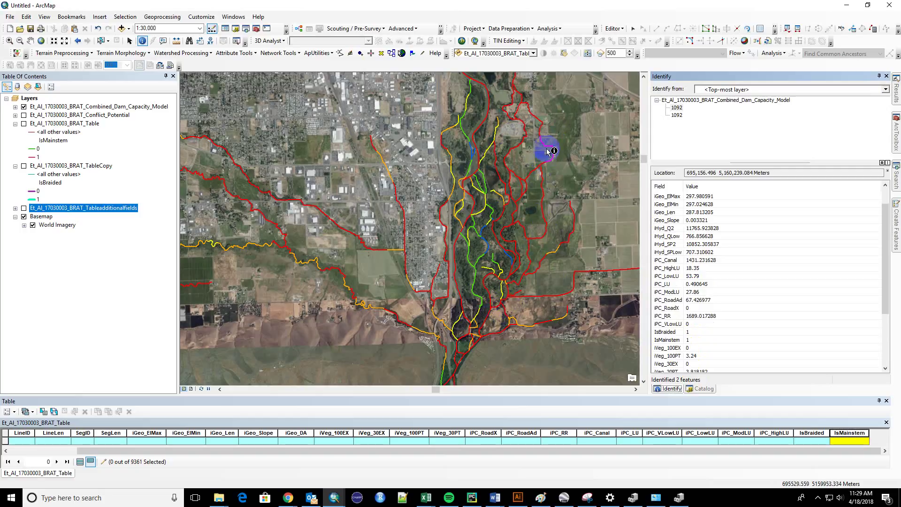
scroll(709, 225, up, 1)
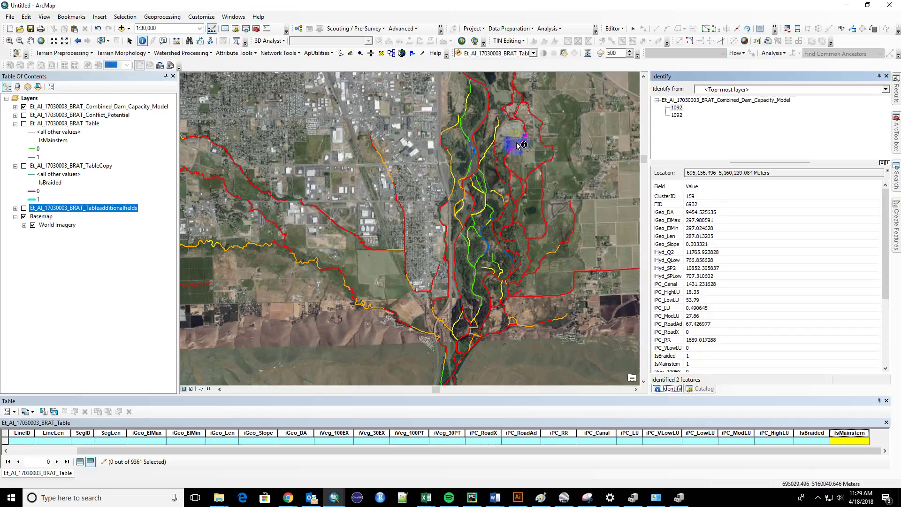
click(530, 179)
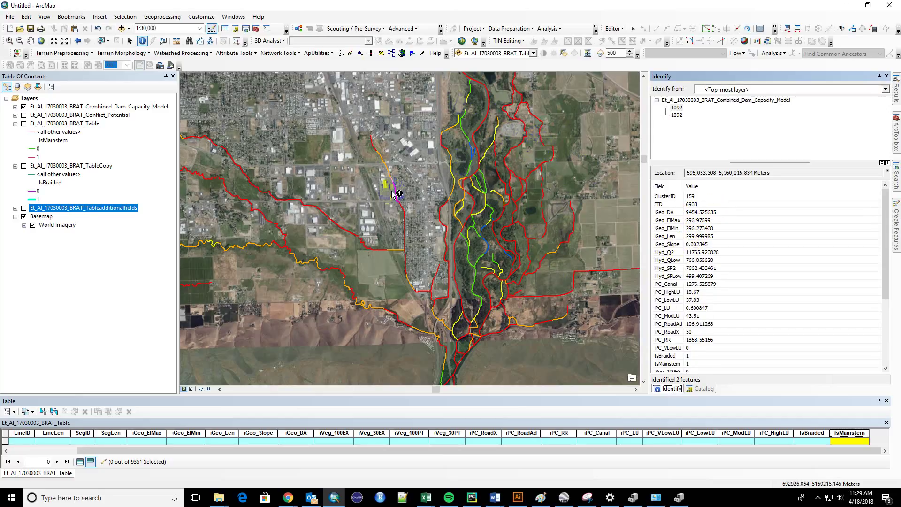
Hide the Combined_Dam_Capacity_Model layer and display the BRAT_Table and BRAT_TableCopy layers.
mouse_move(31, 208)
mouse_down()
mouse_move(27, 101)
mouse_move(27, 109)
mouse_up()
click(24, 124)
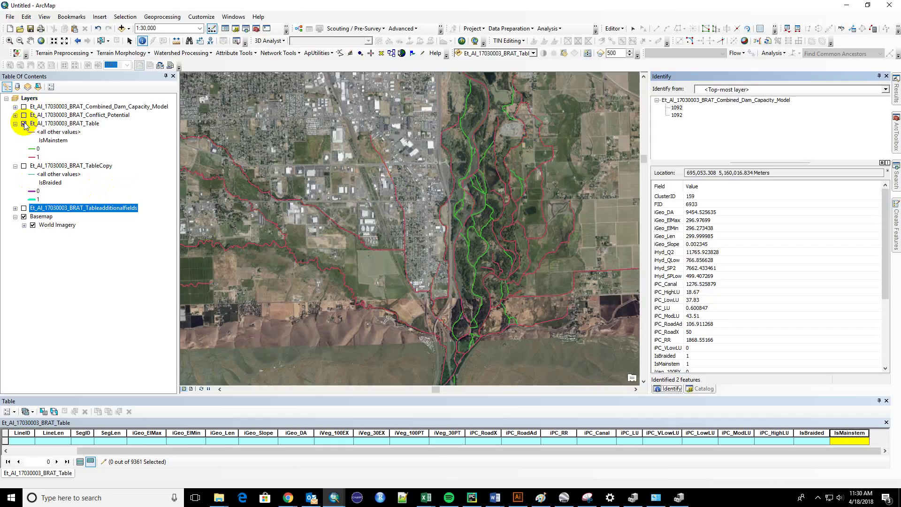
click(23, 166)
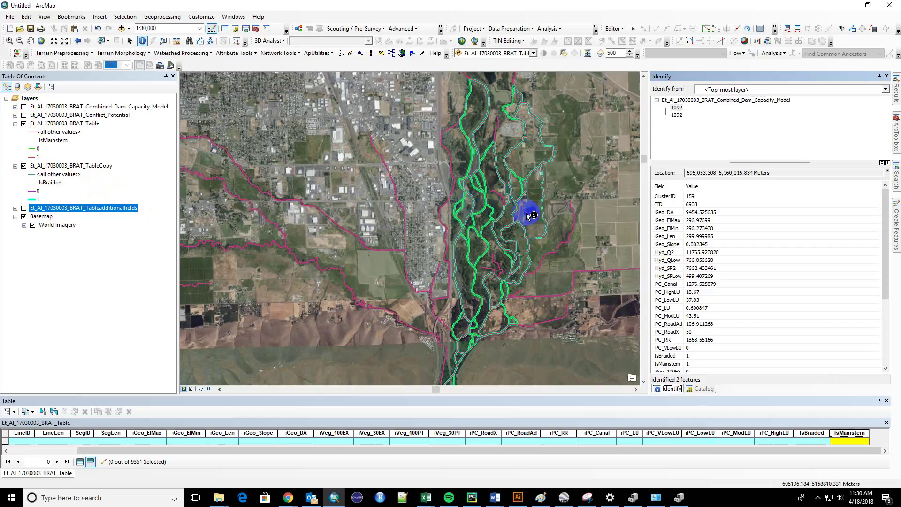
Identify BRAT_Table reaches on the easternmost side channel and near its southern end to check their drainage areas.
click(537, 250)
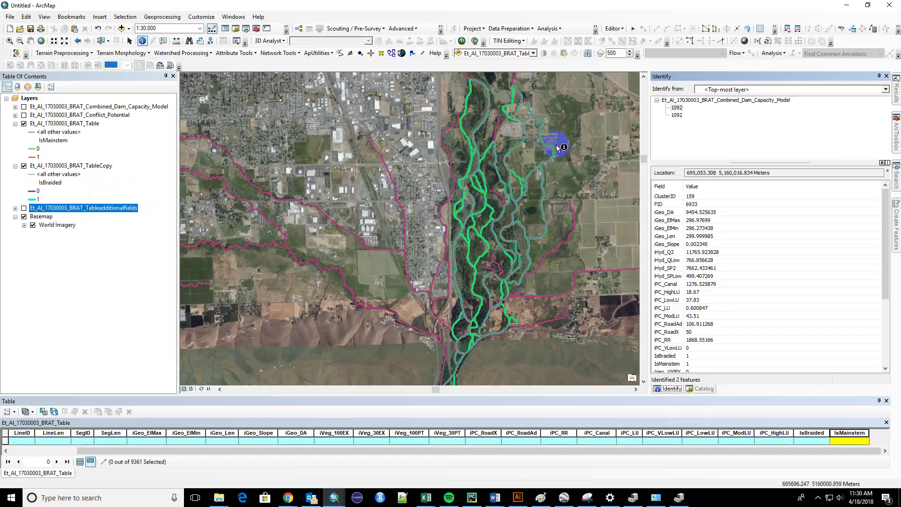
click(554, 159)
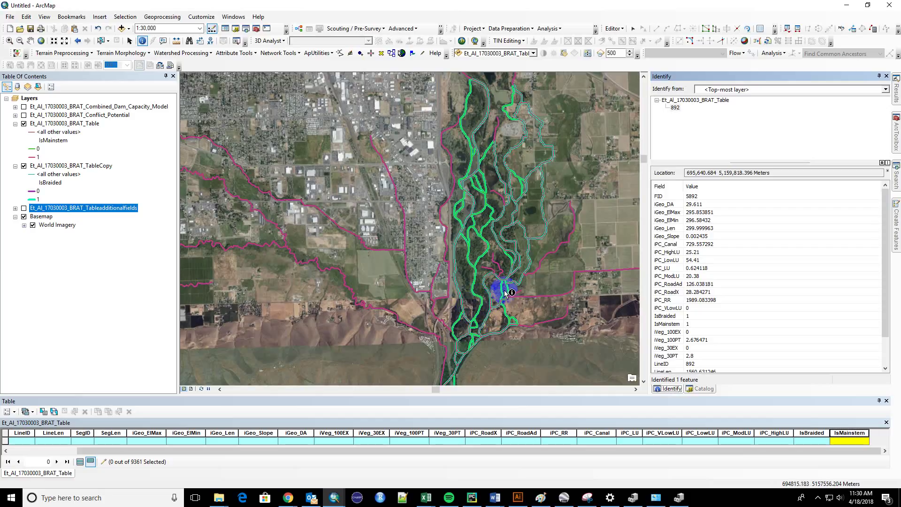
click(488, 302)
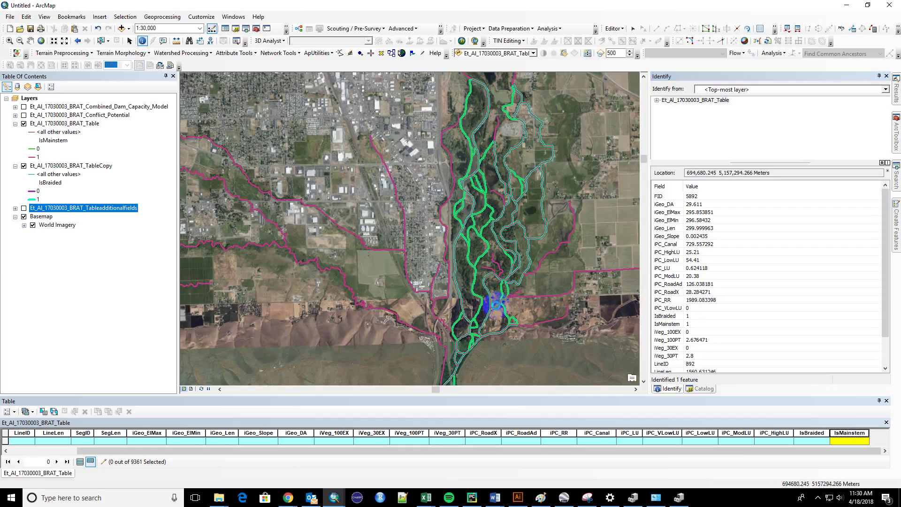
Identify two BRAT_Table reaches near the southern confluence of the braided channels to compare their drainage areas.
click(711, 170)
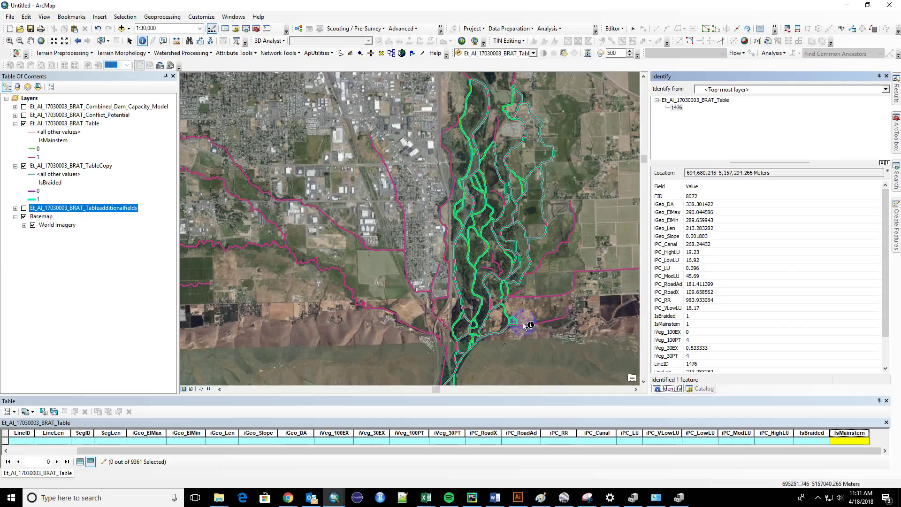
click(483, 331)
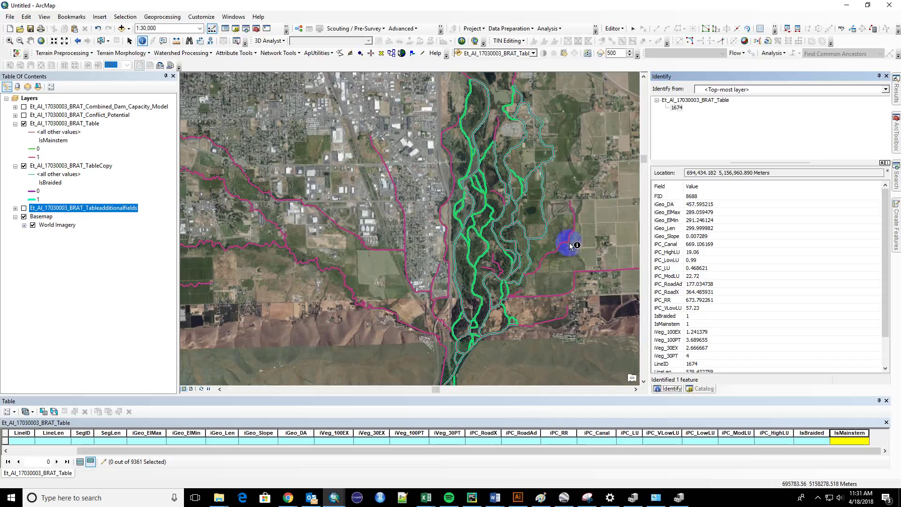
Switch to Snipping Tool, outline the southern end of the eastern side channels in red on the map snip, and return to ArcMap.
click(582, 499)
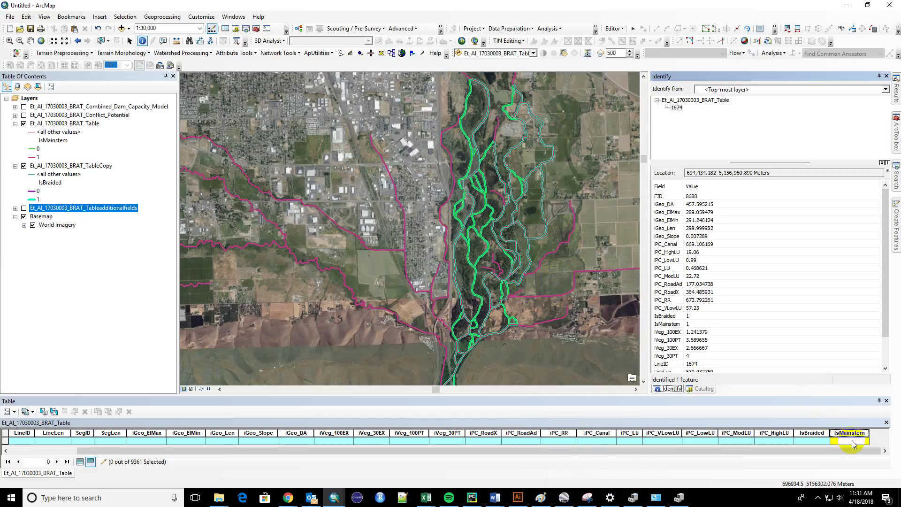
drag(519, 451, 517, 460)
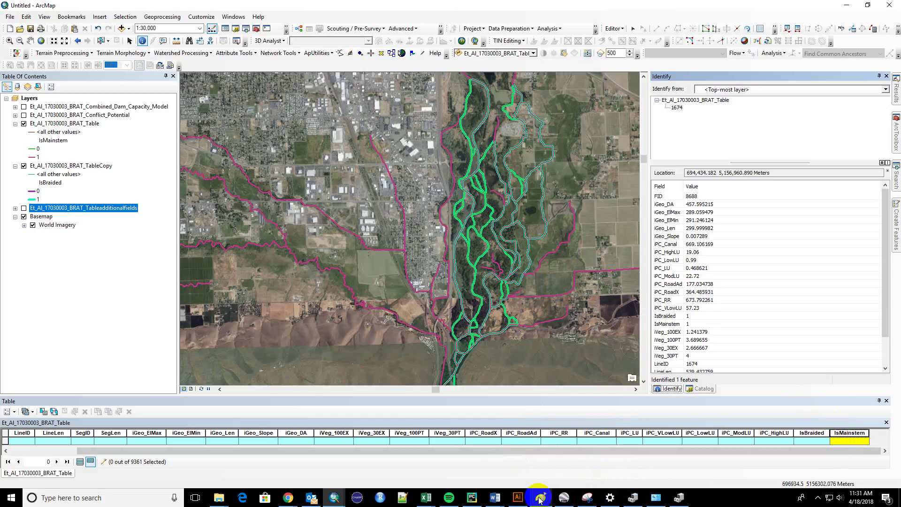
mouse_move(540, 499)
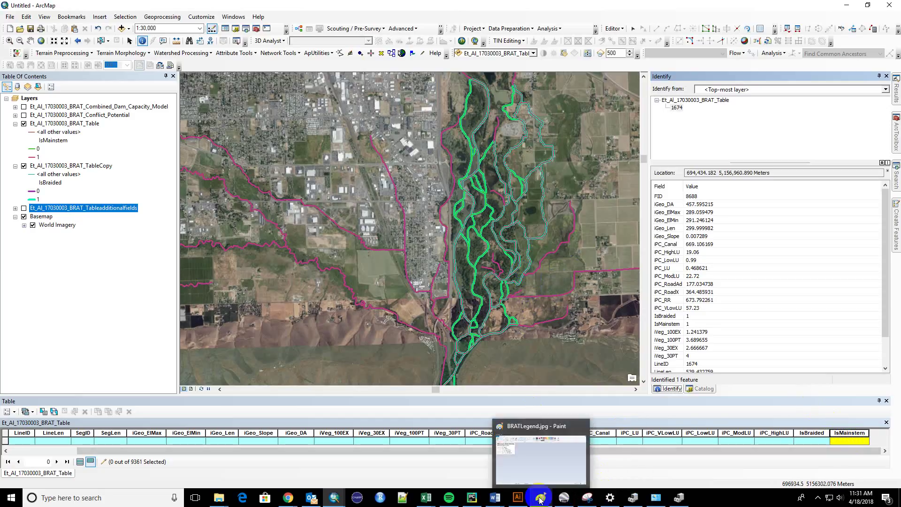
click(587, 497)
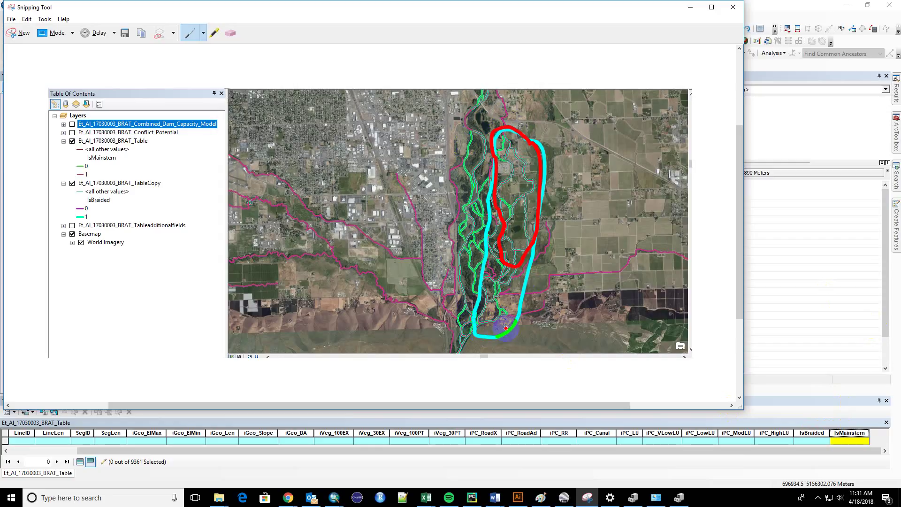
mouse_move(524, 281)
mouse_down()
mouse_move(493, 286)
mouse_move(469, 335)
mouse_move(488, 341)
mouse_move(509, 323)
mouse_move(521, 278)
mouse_up()
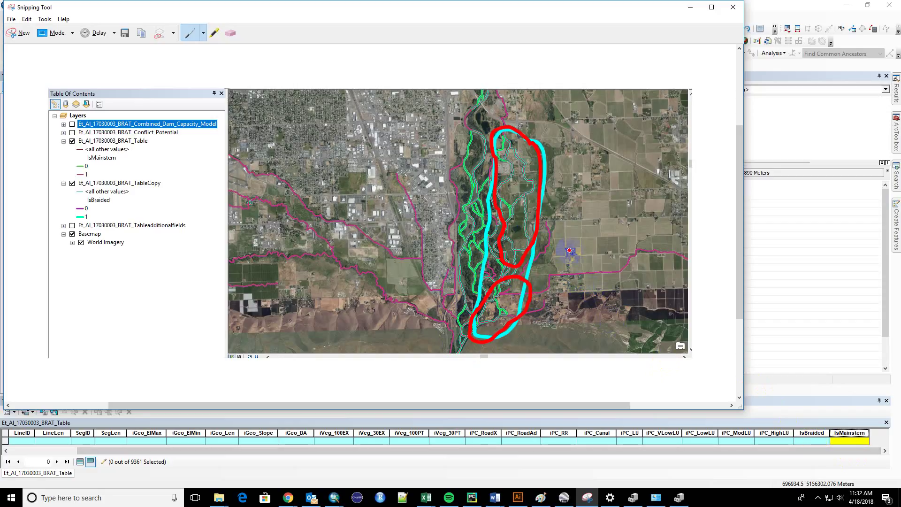
click(507, 134)
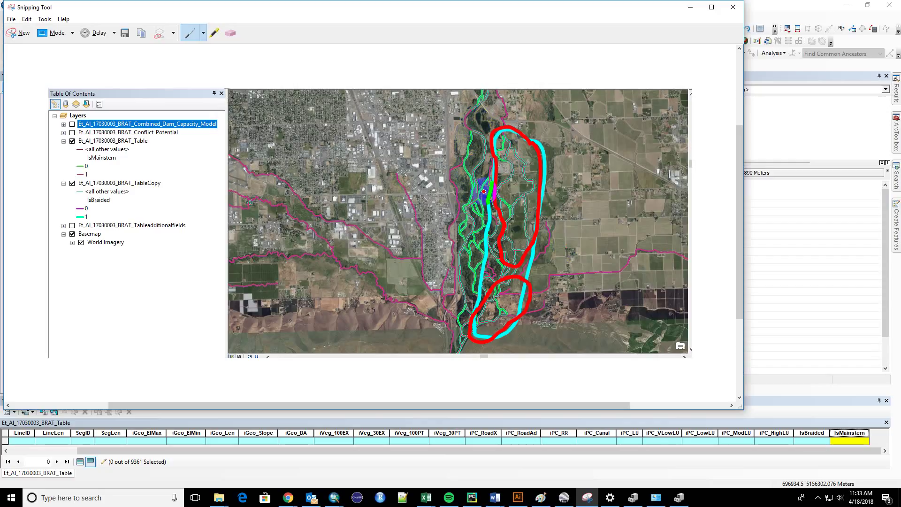
click(690, 11)
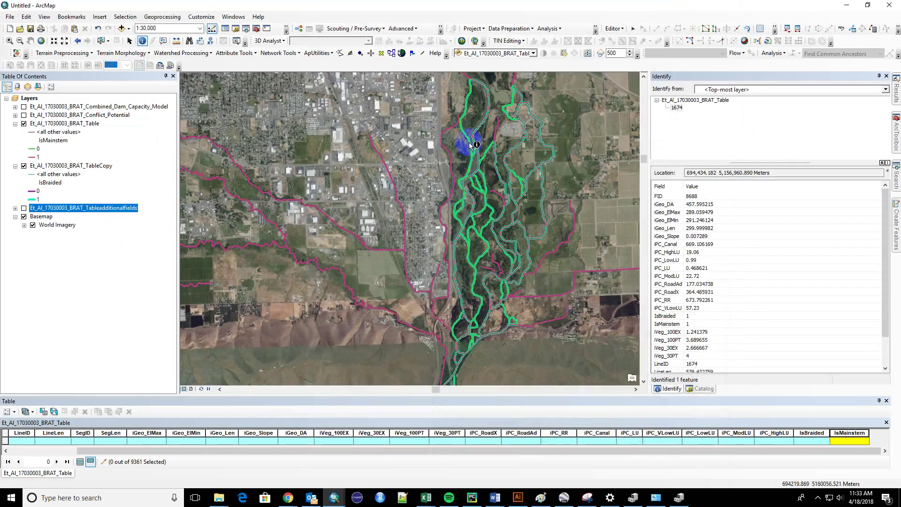
Identify a BRAT_Table reach on the braided channel between the main river and the eastern side channels to check its drainage area.
drag(476, 103, 475, 148)
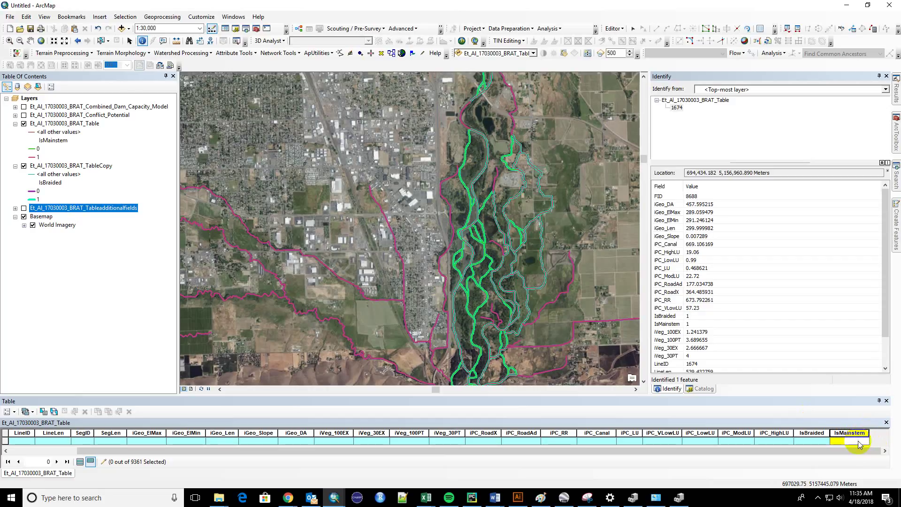
click(532, 266)
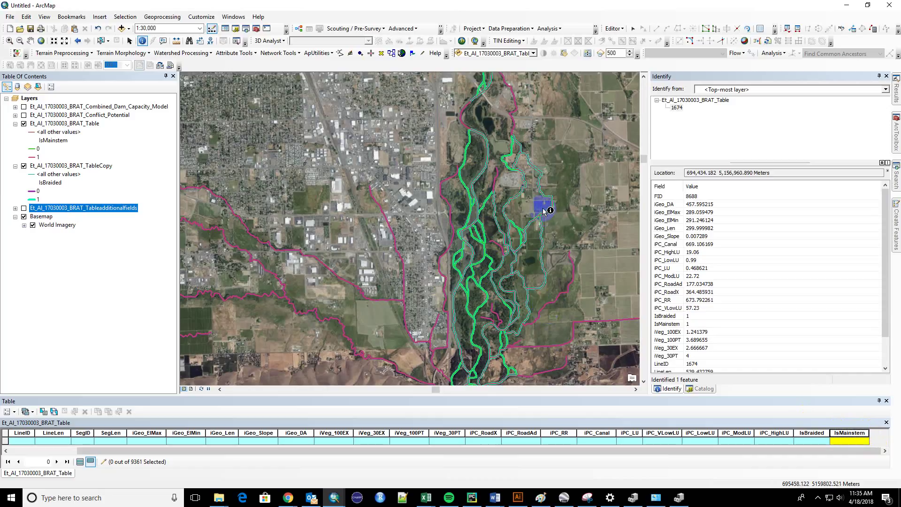
click(496, 212)
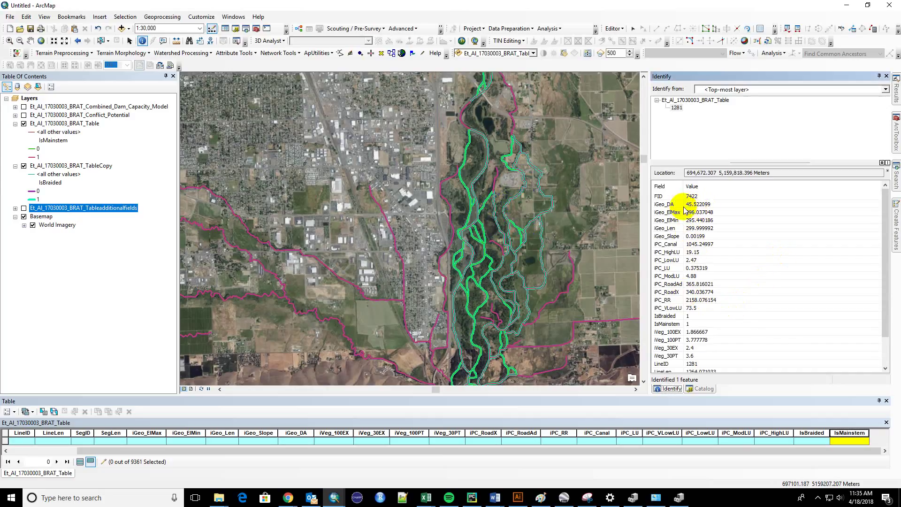
click(490, 202)
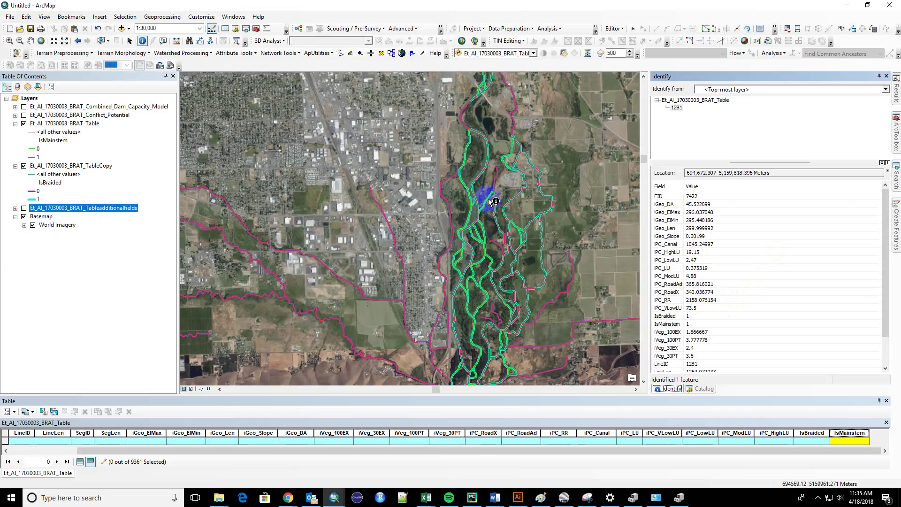
Identify BRAT_Table reaches around the northern head of the eastern side channels to compare their drainage areas and IsBraided and IsMainstem values.
click(512, 153)
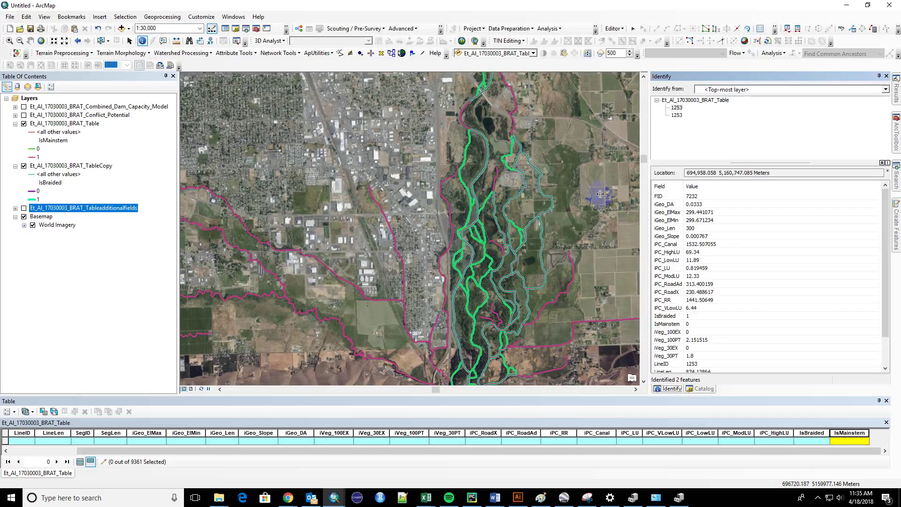
click(506, 164)
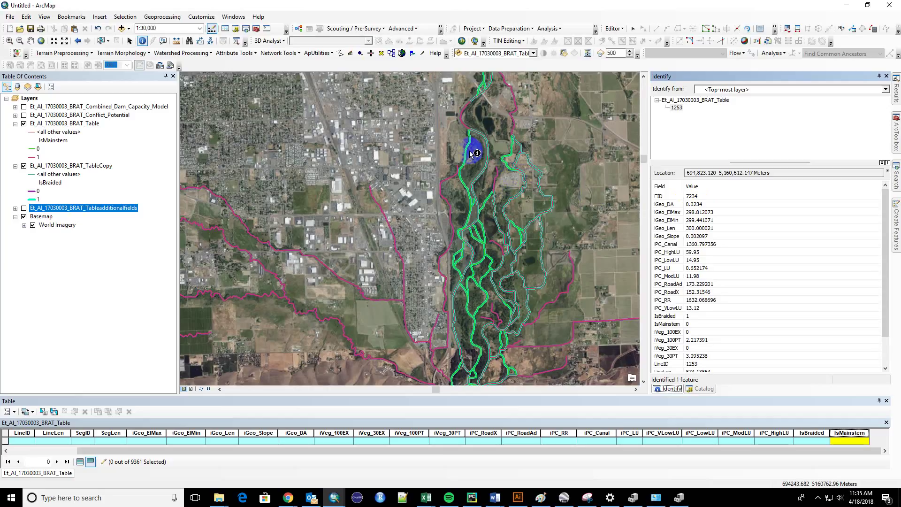
click(529, 156)
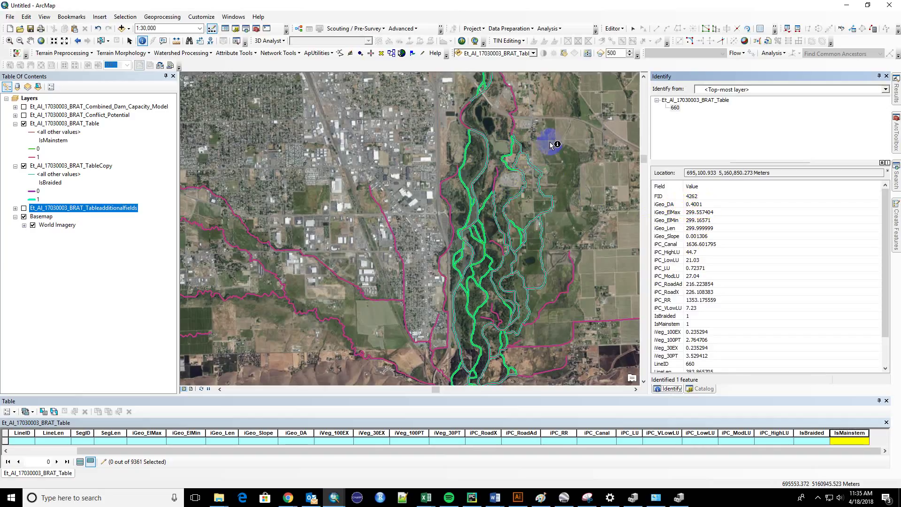
click(522, 146)
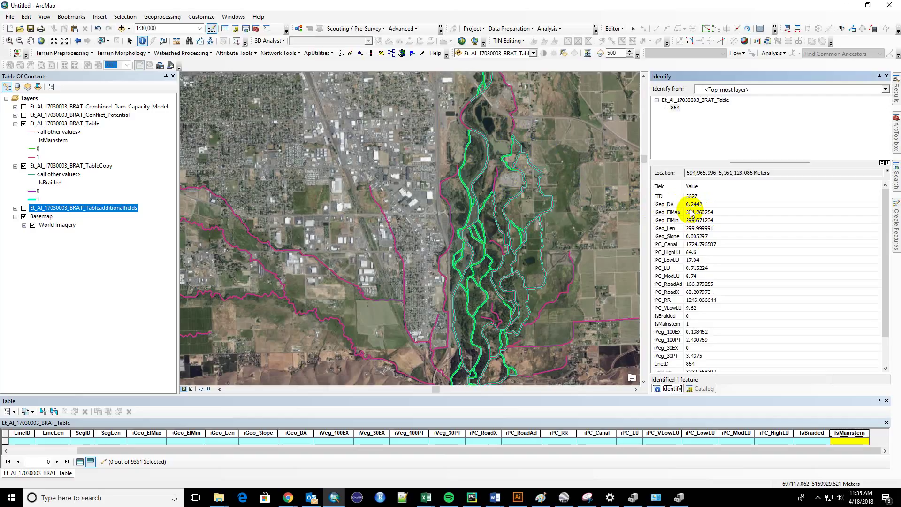
click(515, 123)
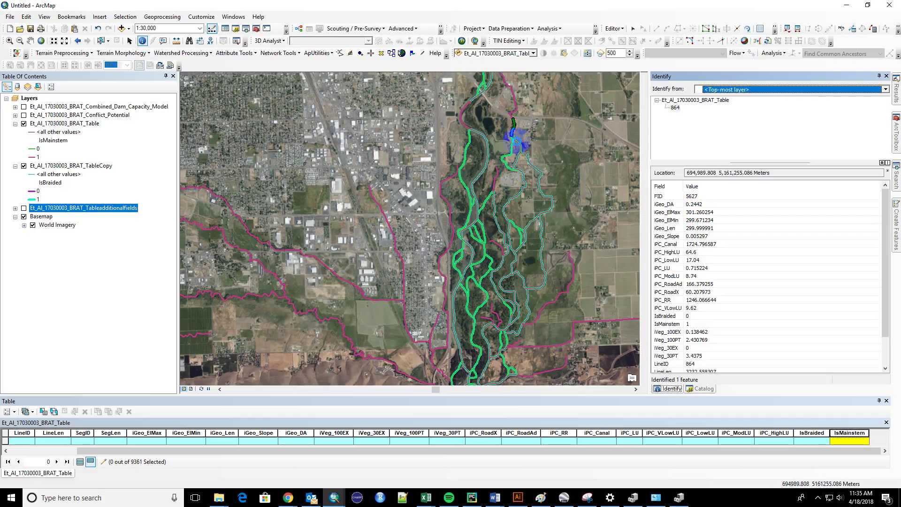
click(512, 146)
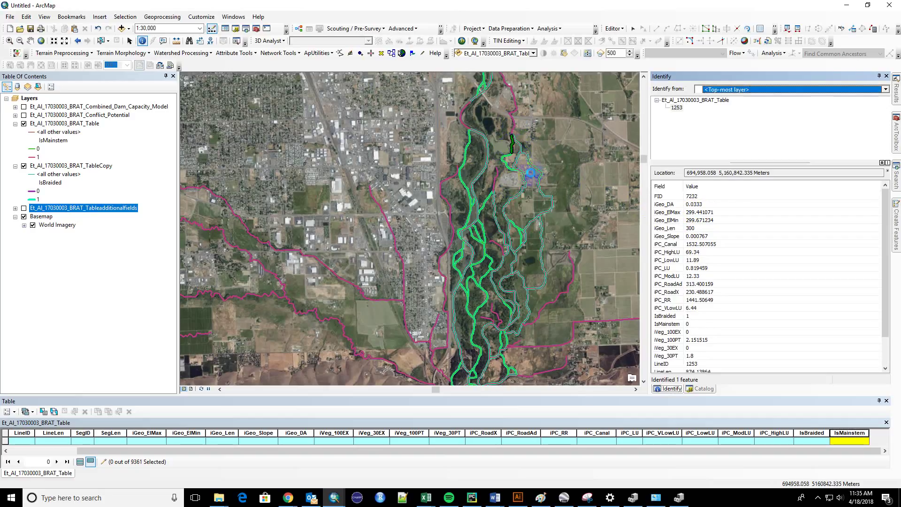